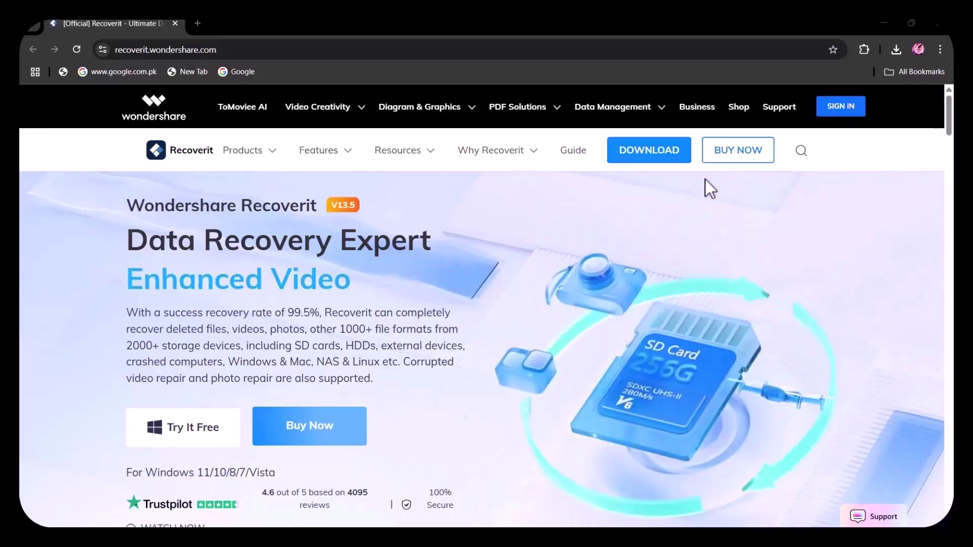
pyautogui.scroll(-8, 702, 182)
pyautogui.scroll(-3, 663, 242)
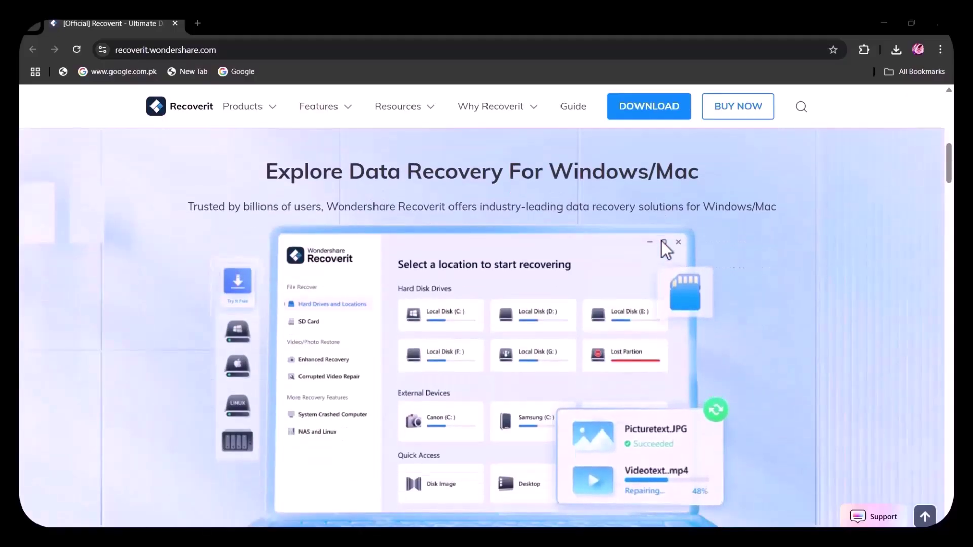
pyautogui.scroll(-10, 661, 242)
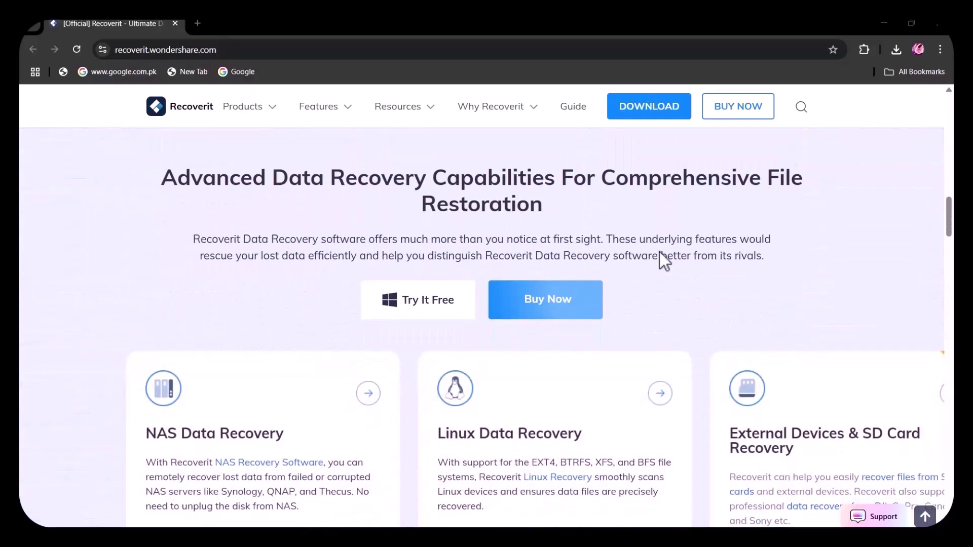
pyautogui.scroll(-12, 659, 251)
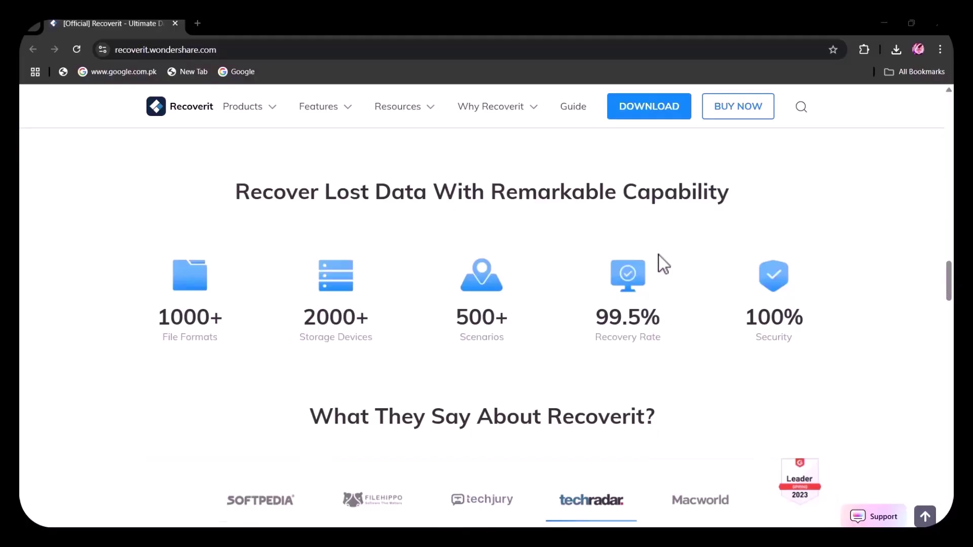
pyautogui.scroll(-8, 659, 254)
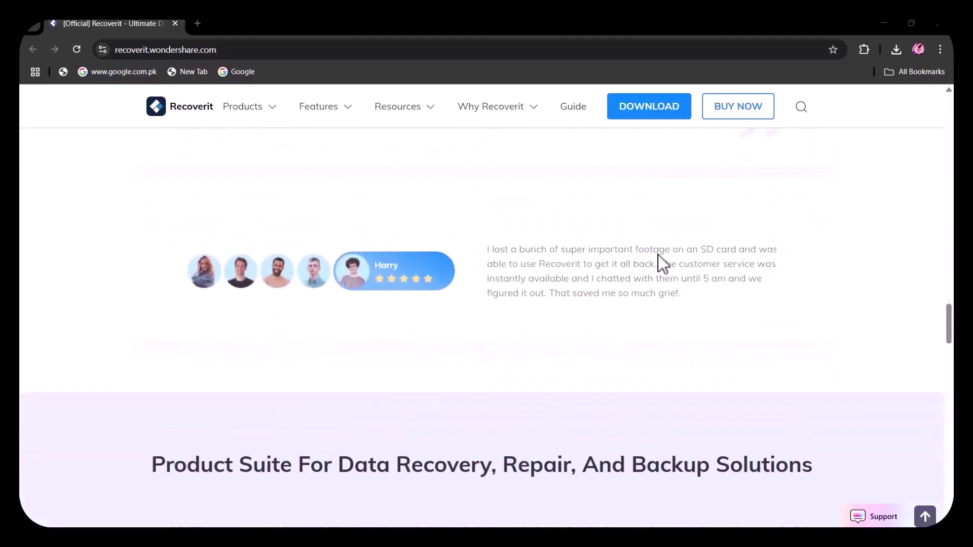
pyautogui.scroll(-6, 658, 254)
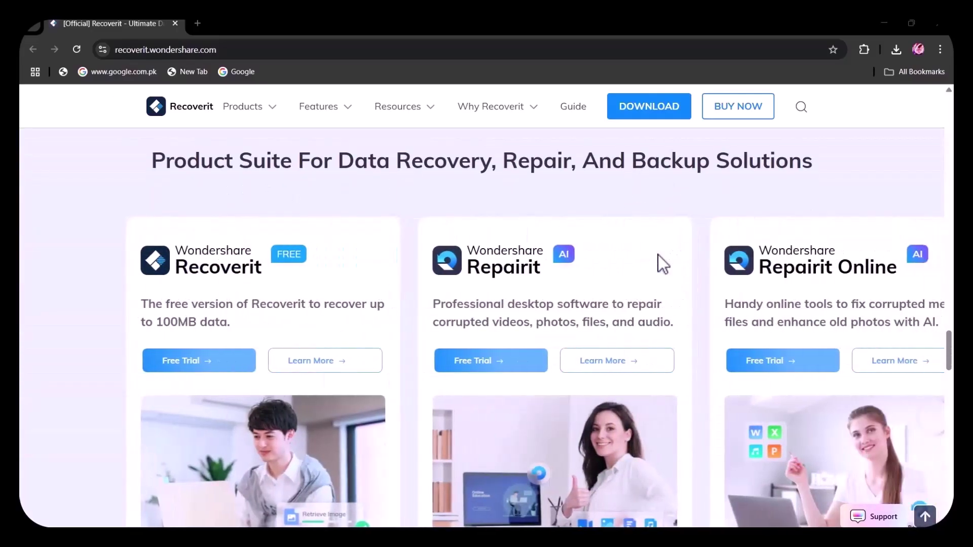
pyautogui.scroll(-10, 658, 255)
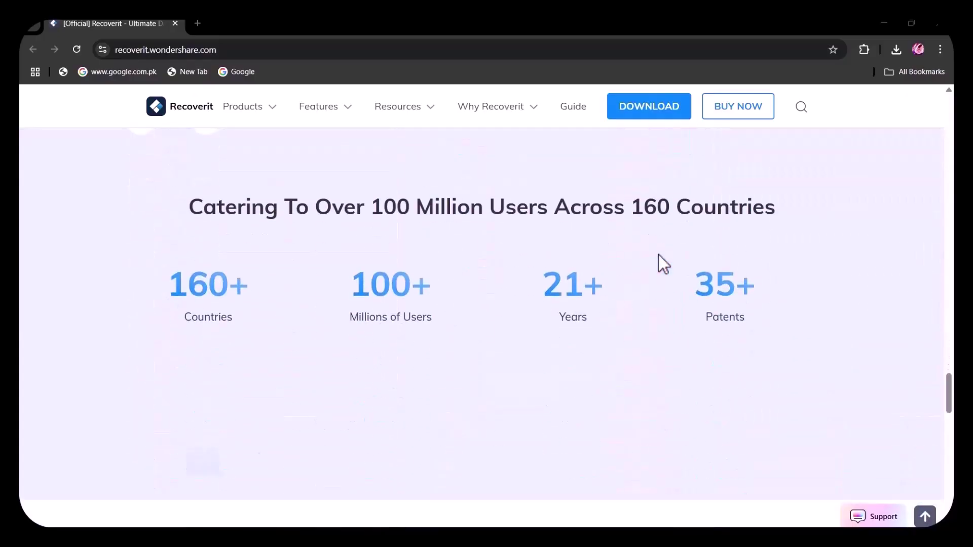
pyautogui.scroll(-7, 658, 254)
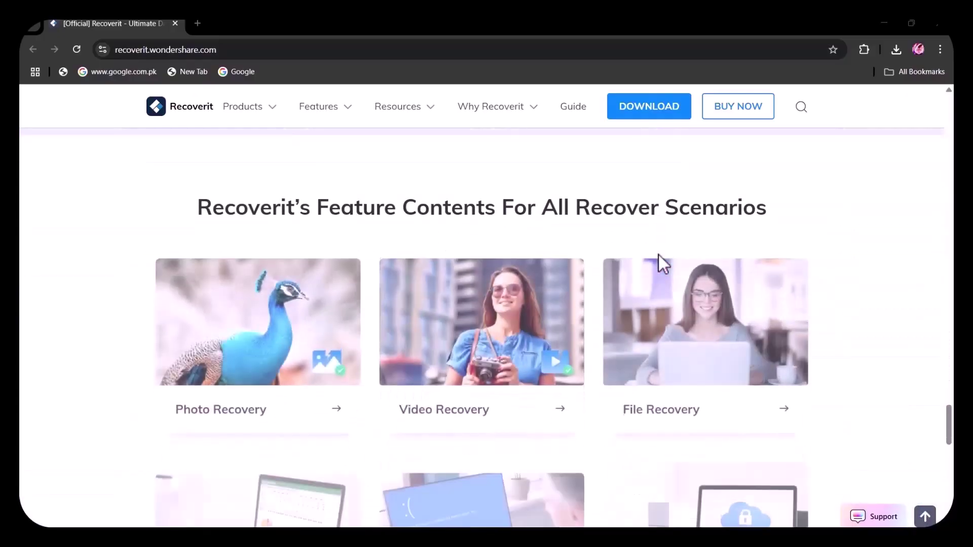
pyautogui.scroll(-8, 657, 253)
pyautogui.scroll(-5, 659, 255)
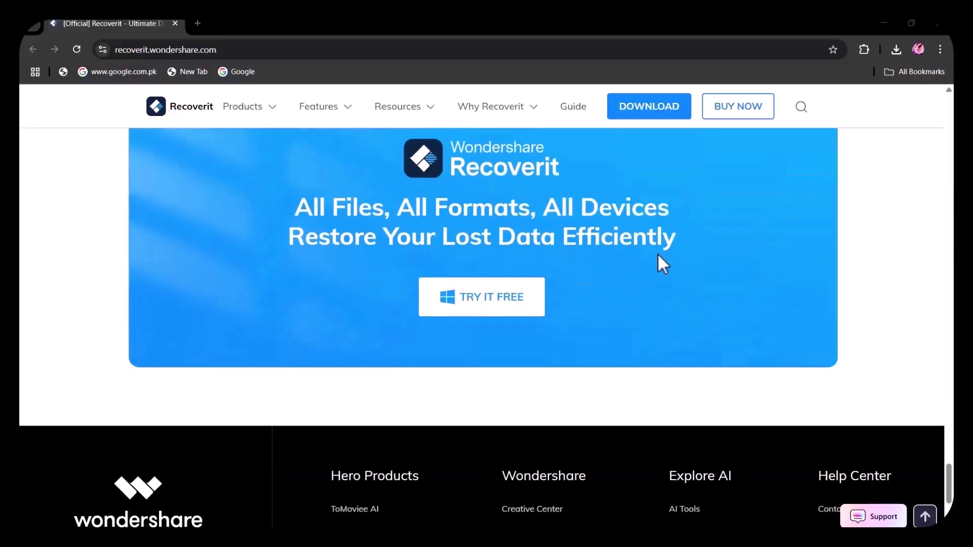
pyautogui.scroll(10, 633, 335)
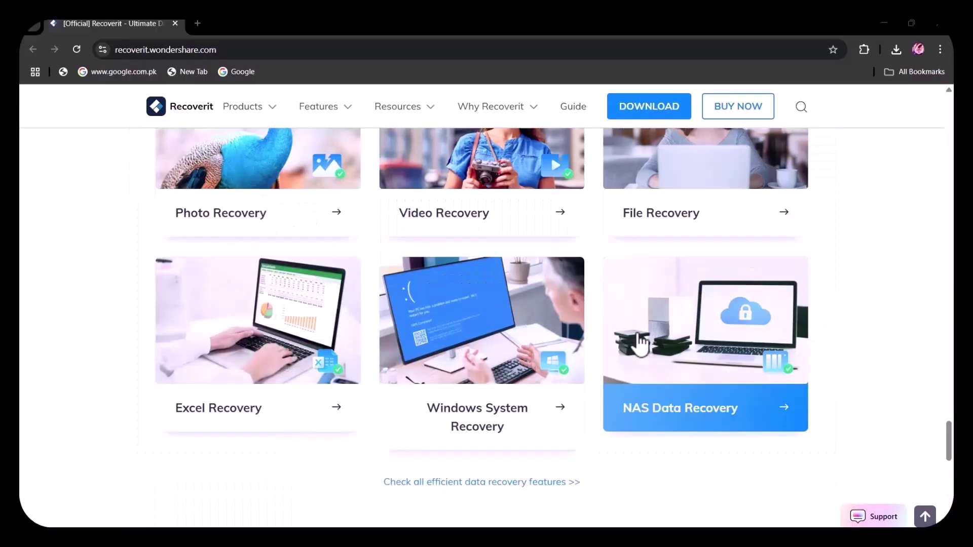
pyautogui.scroll(20, 637, 334)
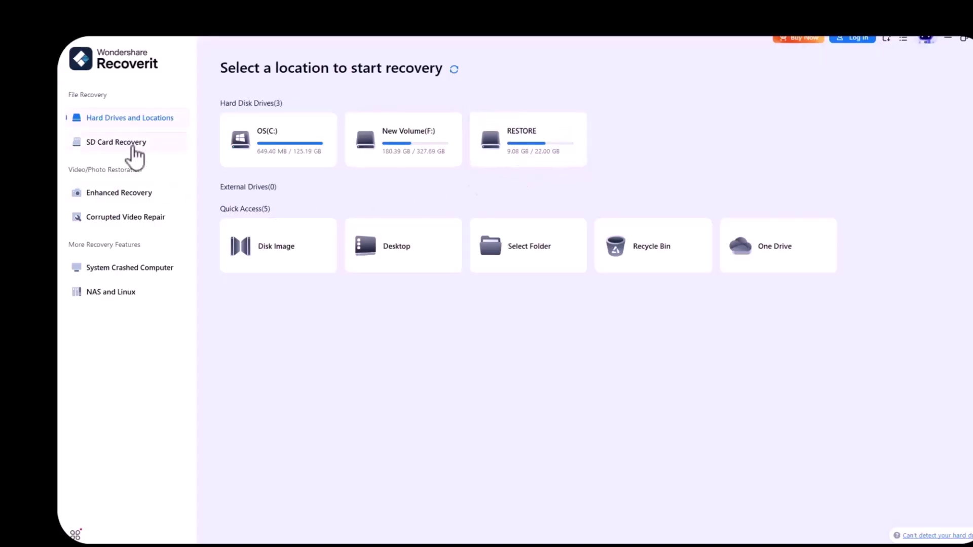
# Step: Browse the SD Card, Enhanced, Video Repair, Crashed Computer and NAS modes, then return to Hard Drives and Locations
pyautogui.click(132, 146)
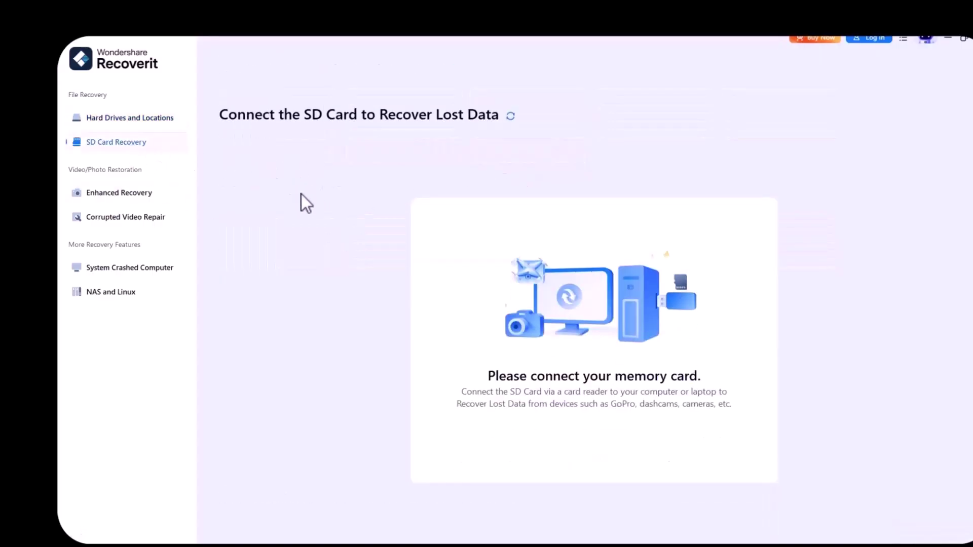
pyautogui.click(118, 194)
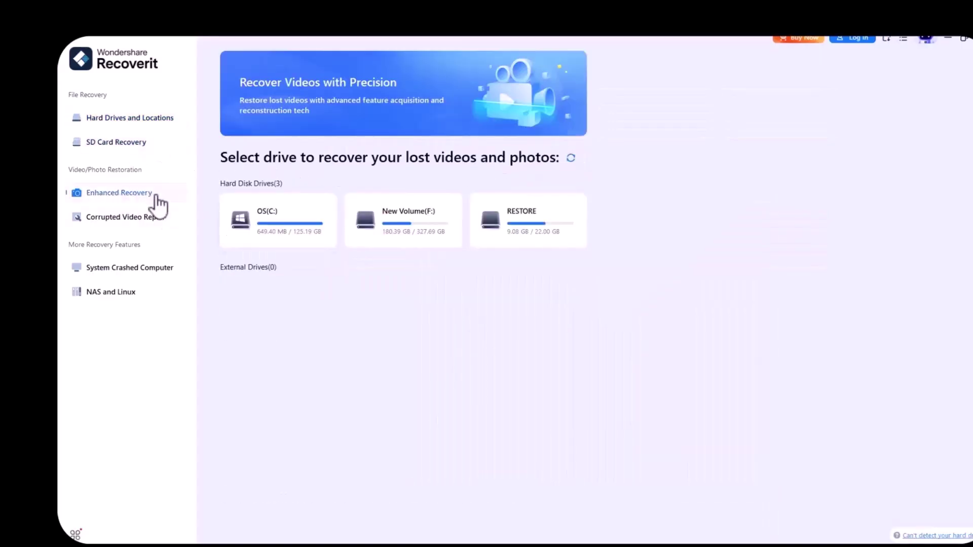
pyautogui.click(135, 222)
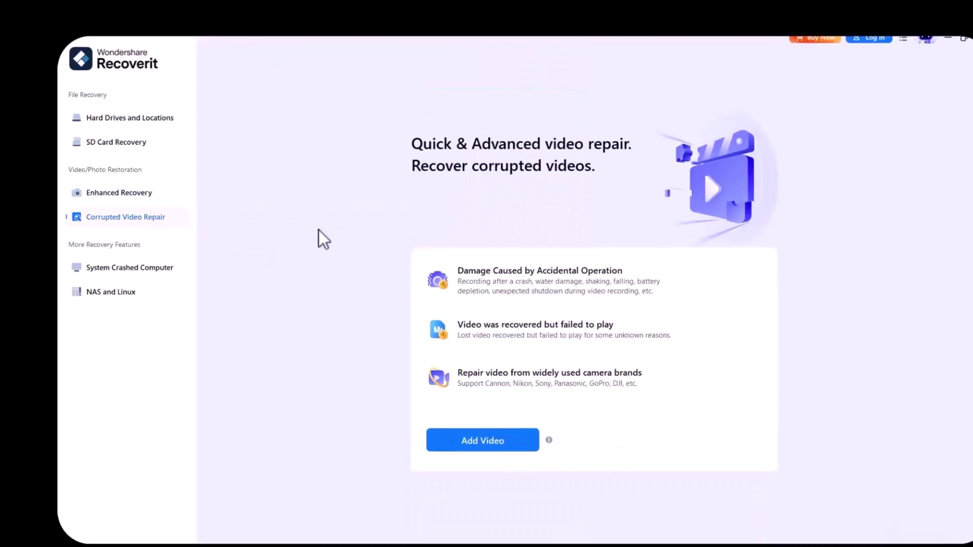
pyautogui.click(118, 276)
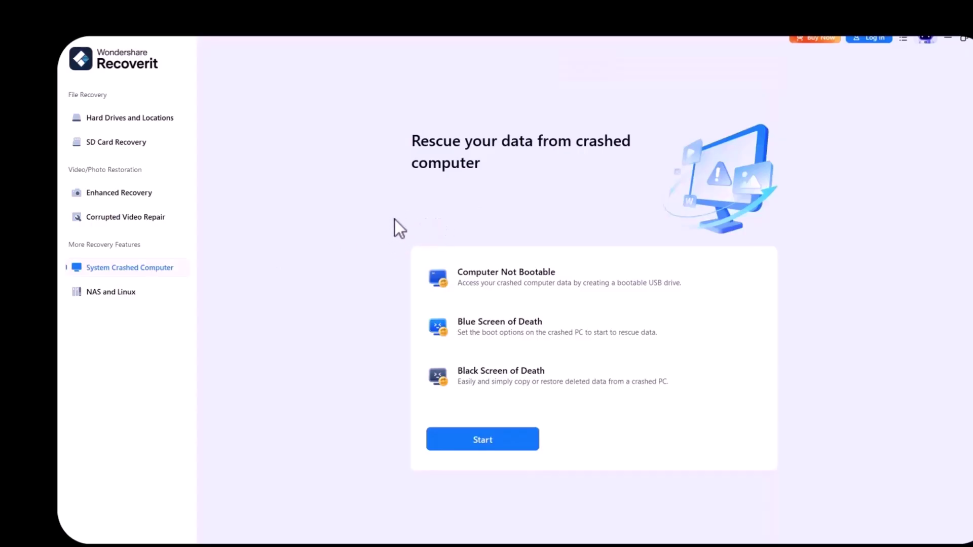
pyautogui.click(114, 293)
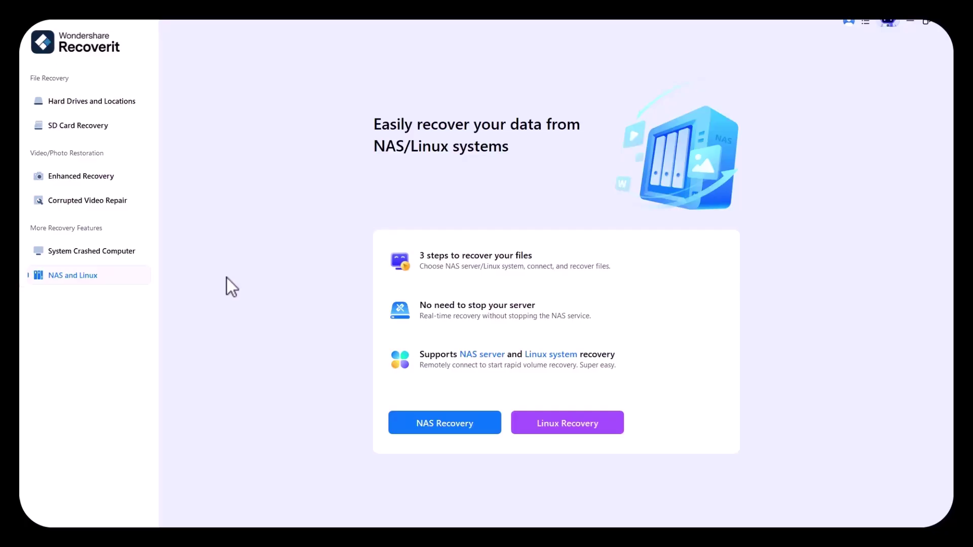
pyautogui.click(79, 103)
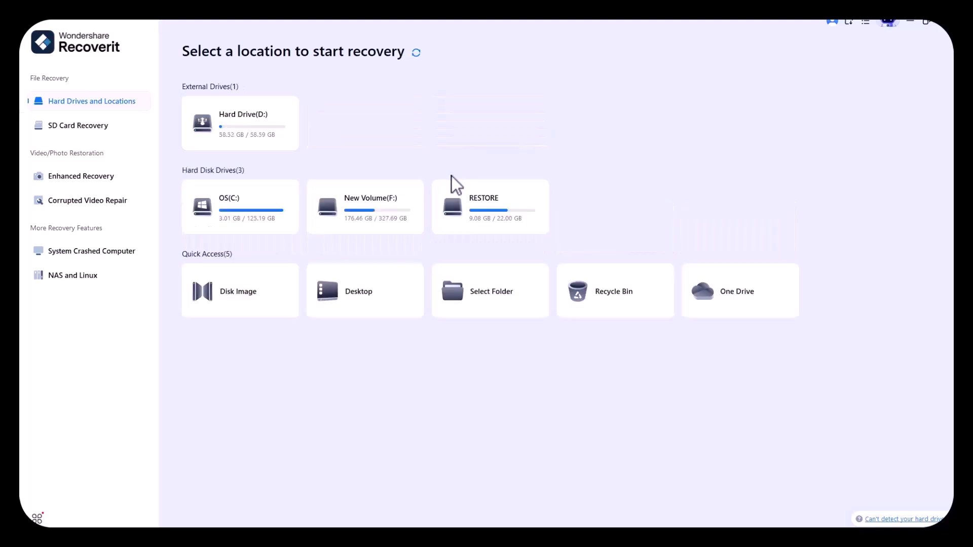
# Step: Close the Perfume Add video and the Men in Red image after previewing them
pyautogui.moveTo(245, 145)
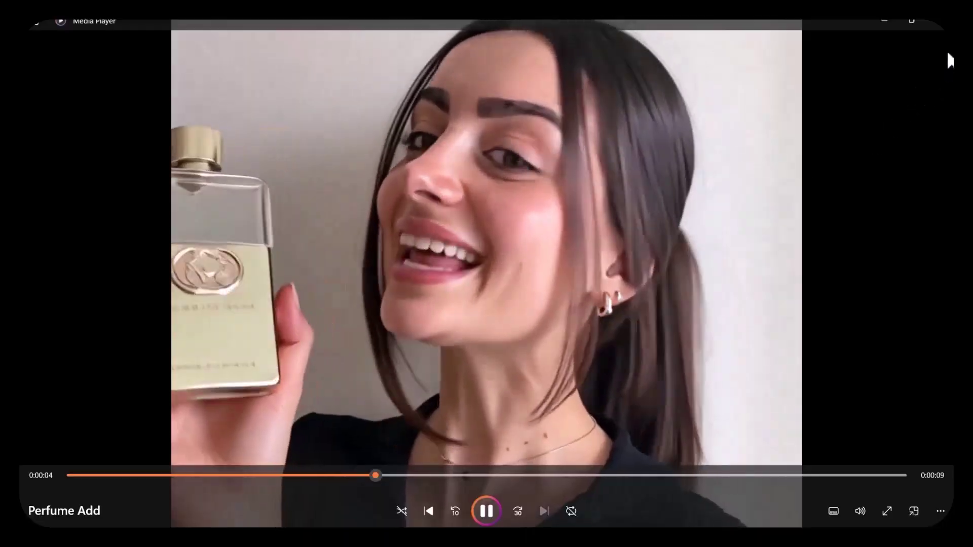
pyautogui.click(945, 34)
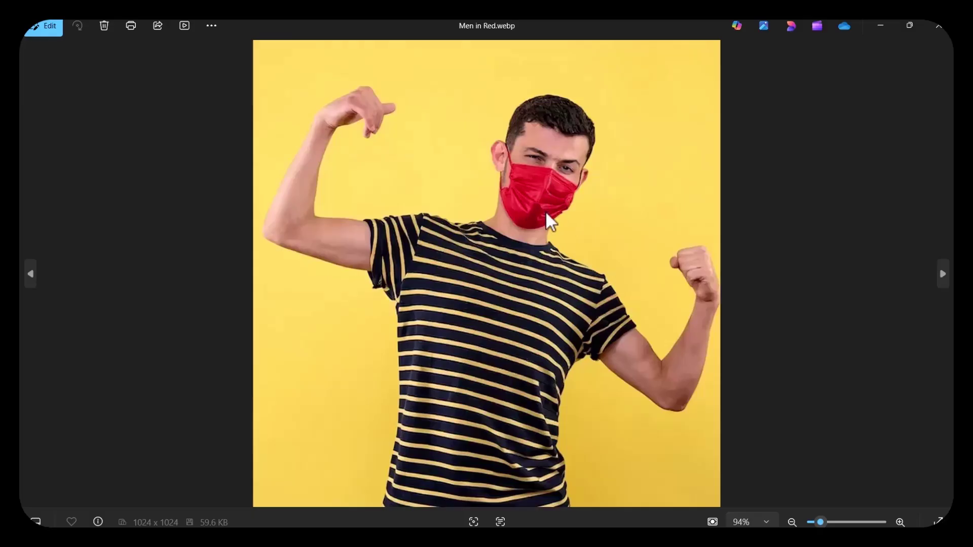
pyautogui.click(938, 26)
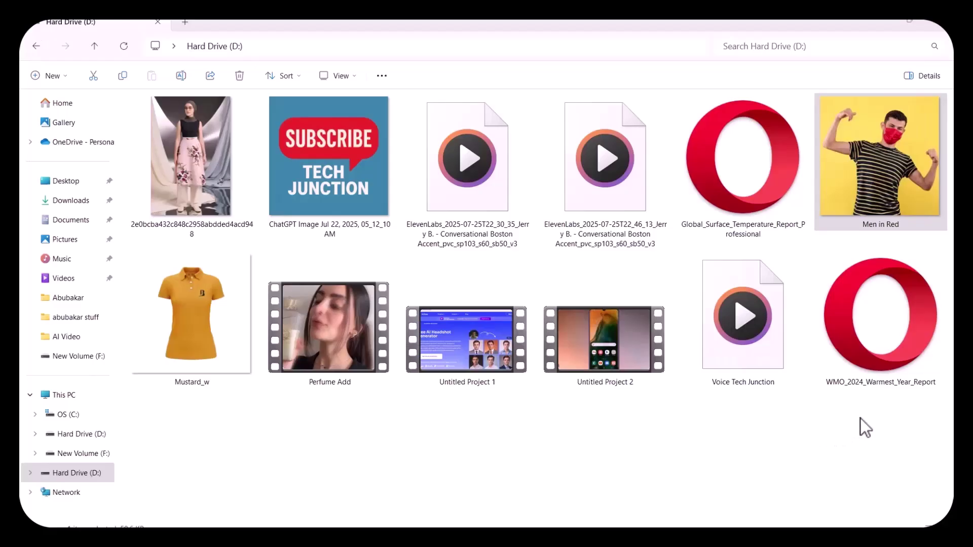
# Step: Select all 12 files on Hard Drive (D:) and permanently delete them
pyautogui.moveTo(879, 410); pyautogui.dragTo(207, 176)
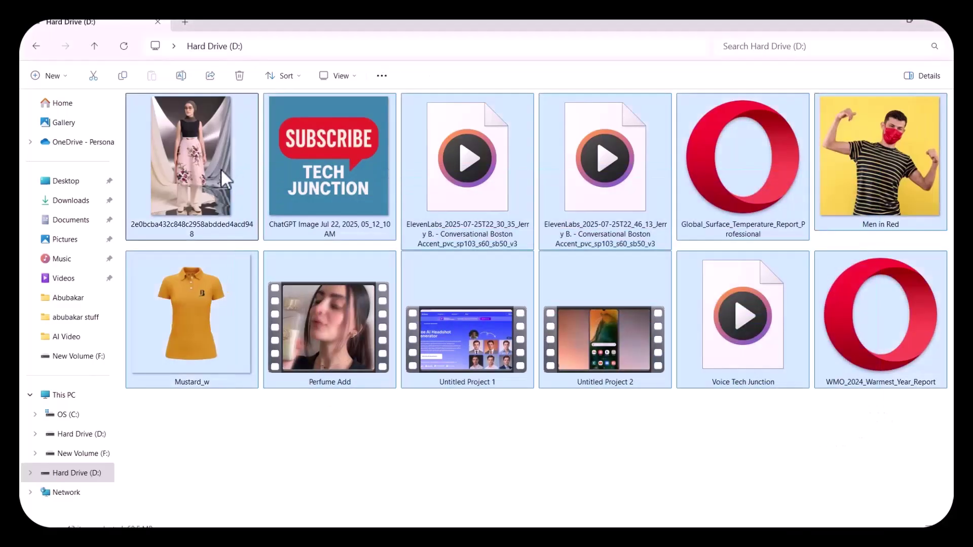
pyautogui.rightClick(221, 168)
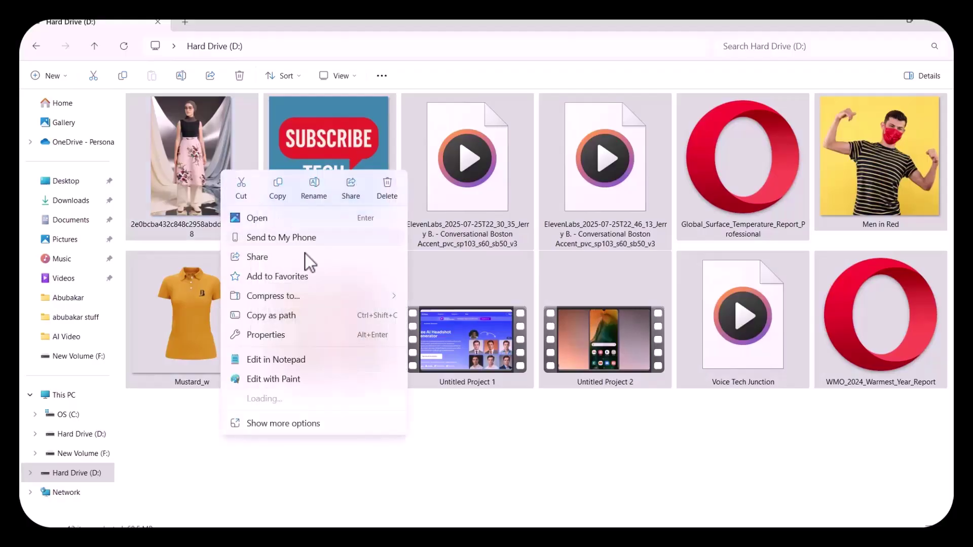
pyautogui.click(387, 189)
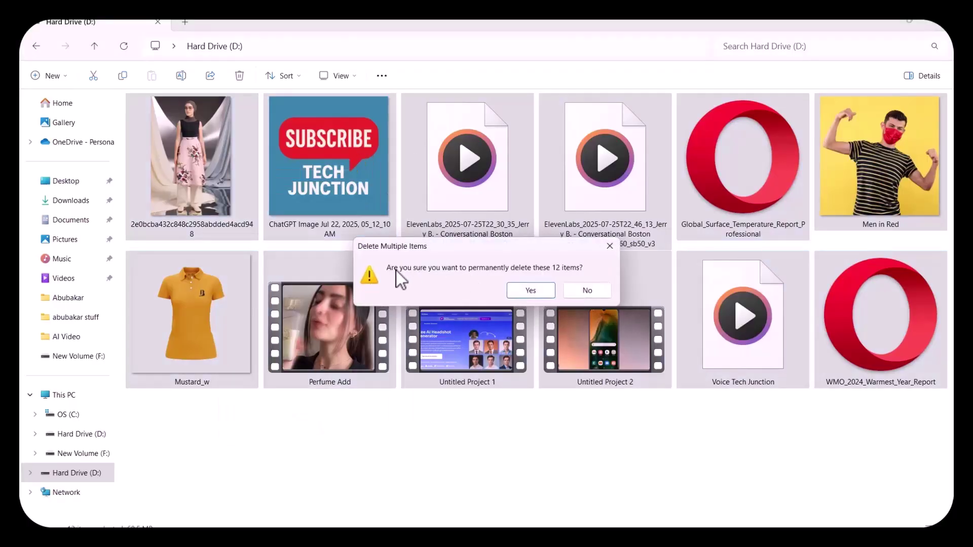
pyautogui.click(530, 292)
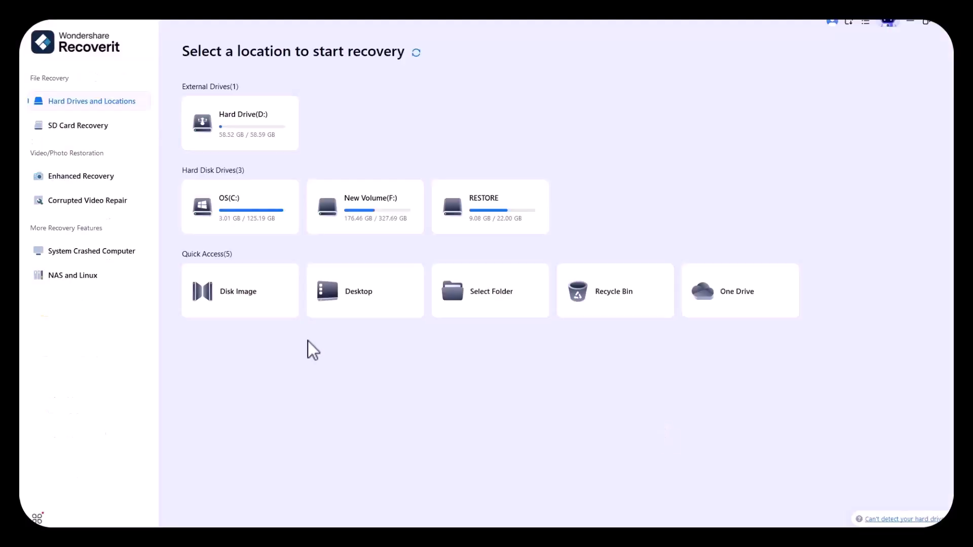
# Step: Scan Hard Drive (D:) for deleted files and preview the Men in Red.webp image
pyautogui.moveTo(199, 126)
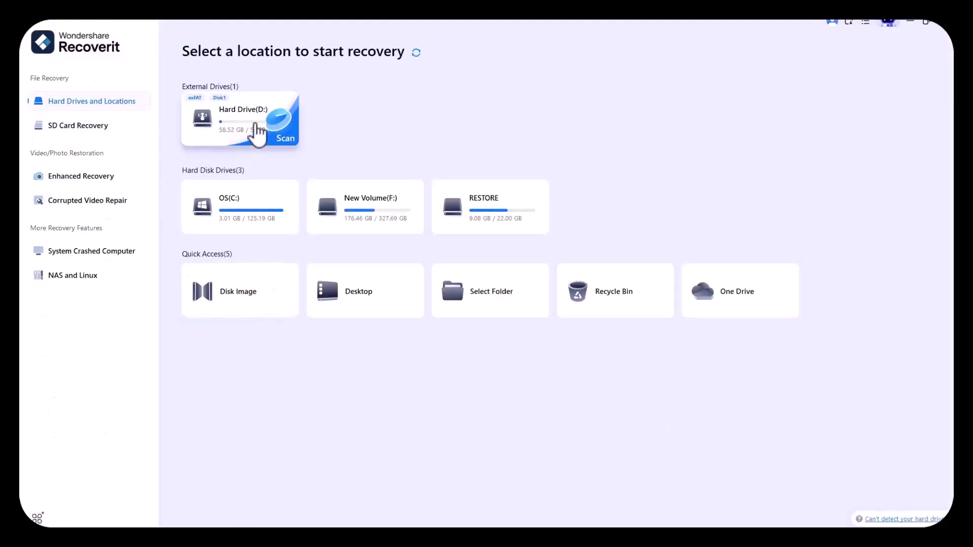
pyautogui.click(267, 130)
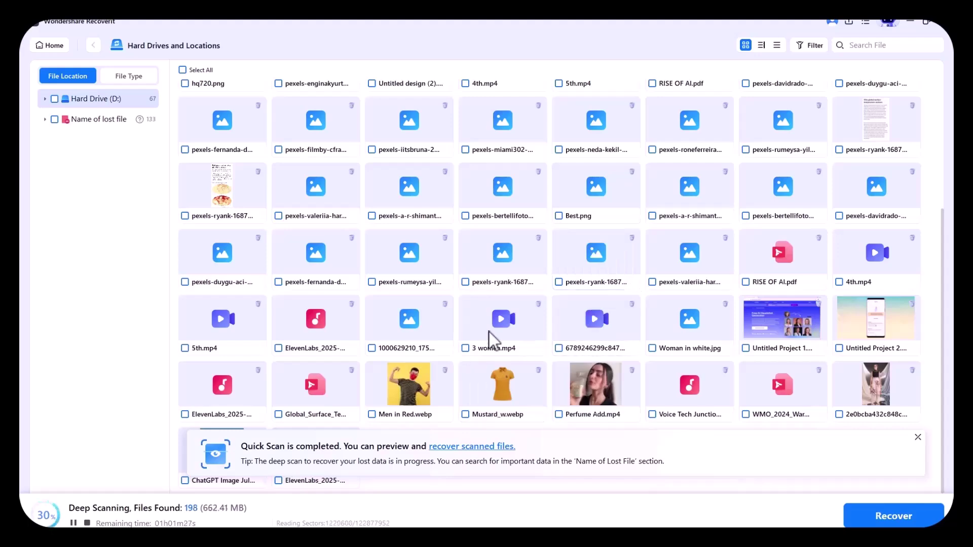
pyautogui.click(409, 386)
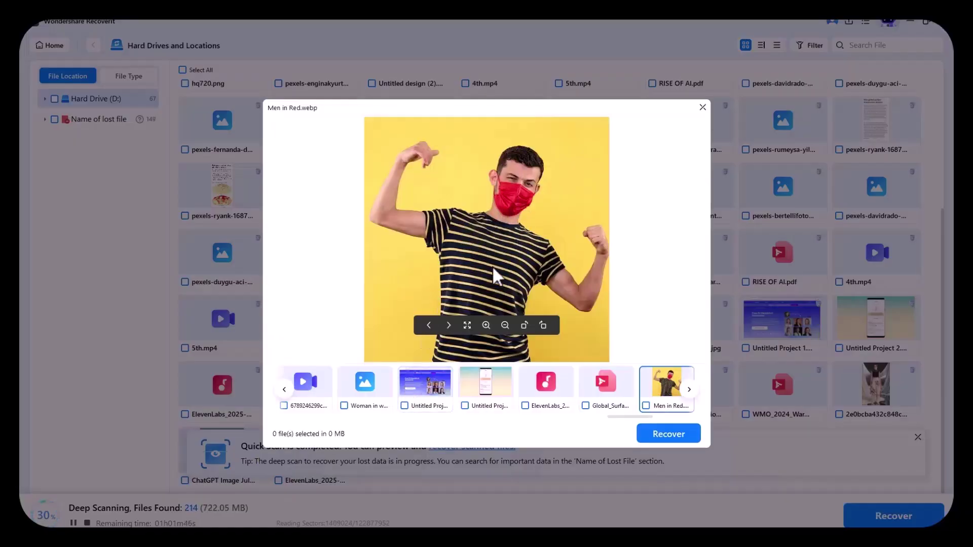
# Step: Preview the Perfume Add.mp4 video, close it, and pause the deep scan
pyautogui.click(702, 108)
pyautogui.click(595, 374)
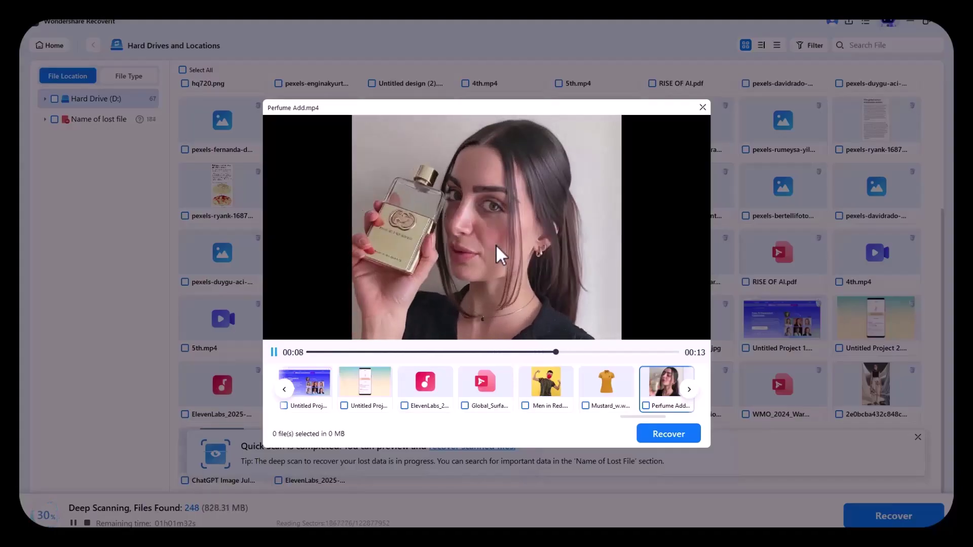
pyautogui.click(703, 108)
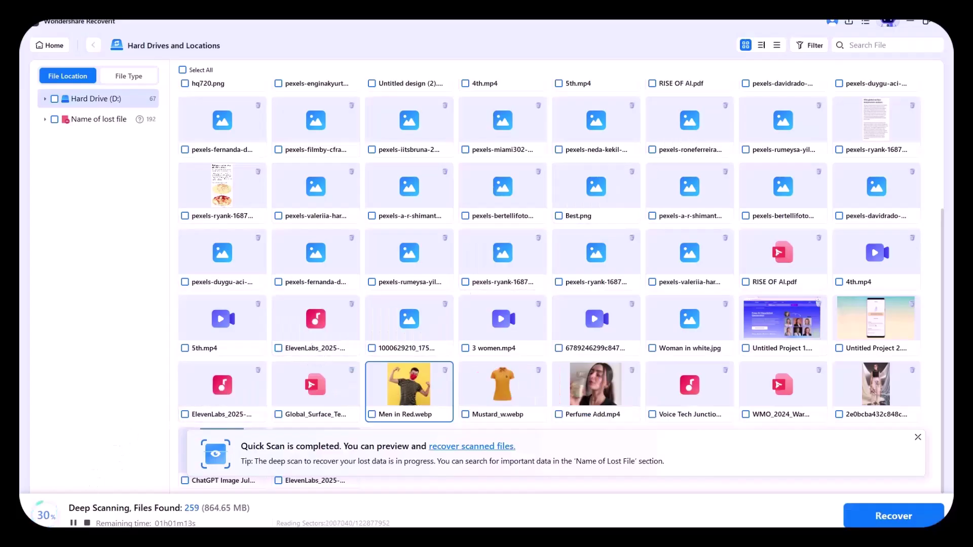
pyautogui.click(73, 522)
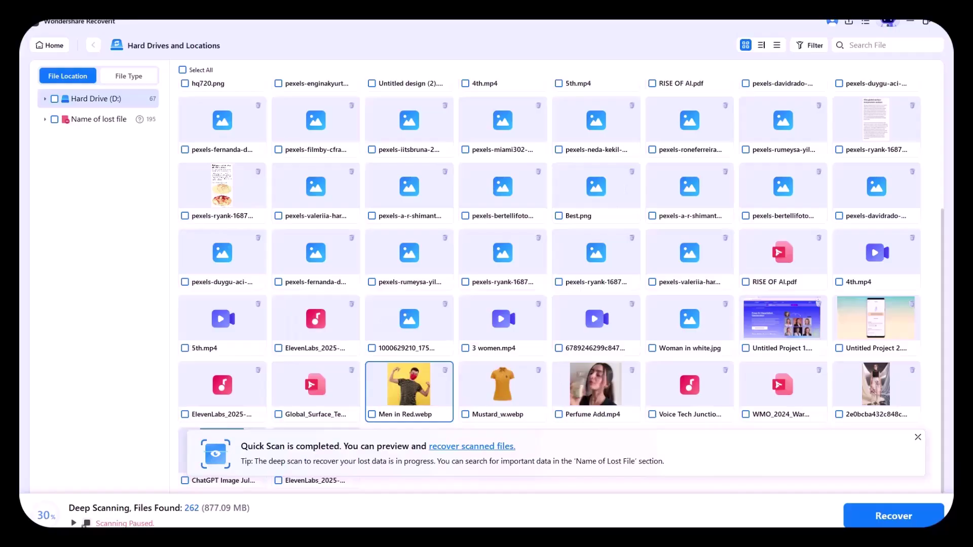
# Step: Stop the paused deep scan and confirm, finalizing 262 found files
pyautogui.click(73, 523)
pyautogui.click(73, 523)
pyautogui.click(87, 523)
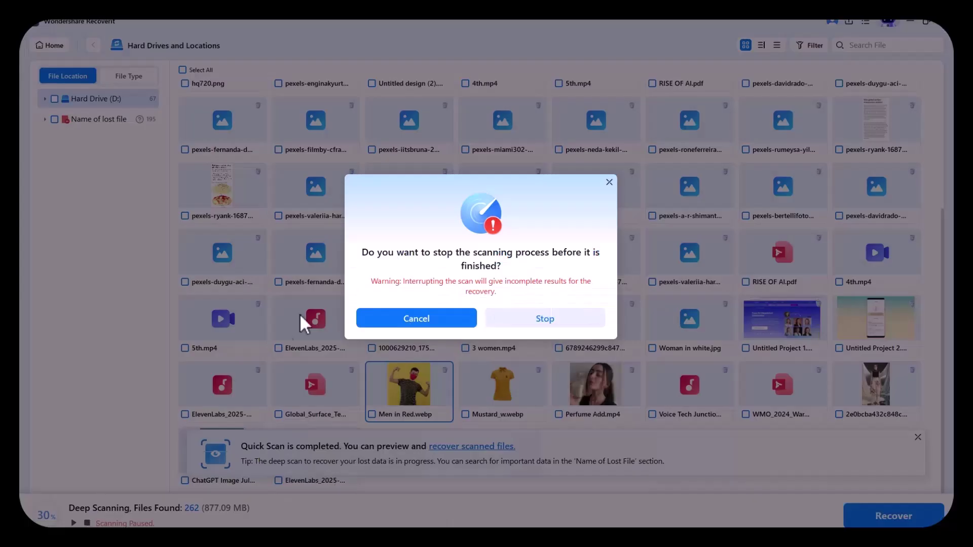
pyautogui.click(538, 323)
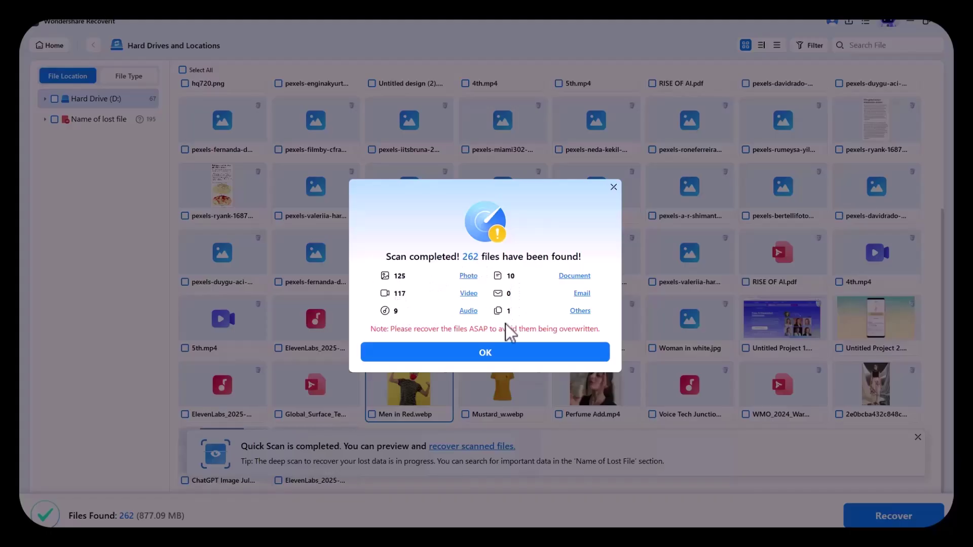
# Step: Dismiss the scan summary and tick Men in Red.webp and Perfume Add.mp4
pyautogui.click(474, 354)
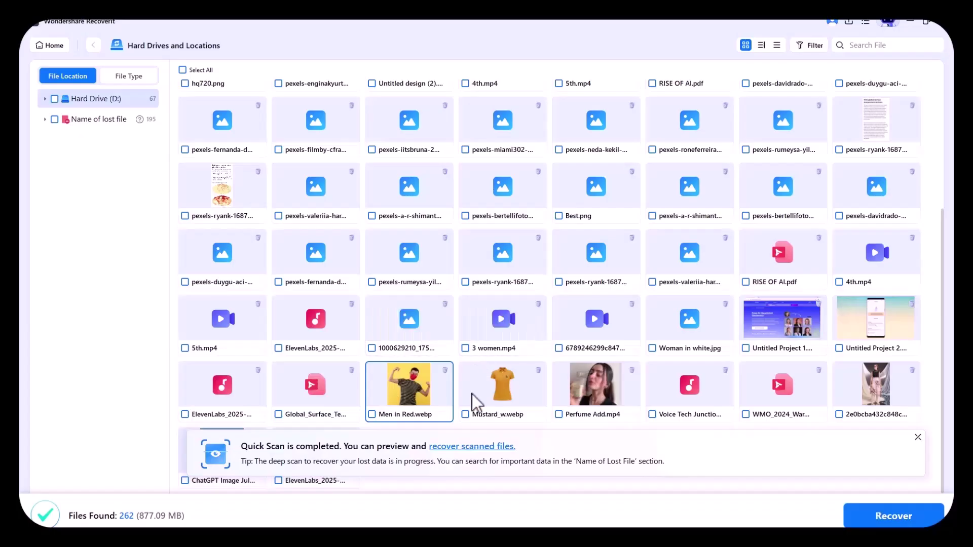
pyautogui.click(372, 414)
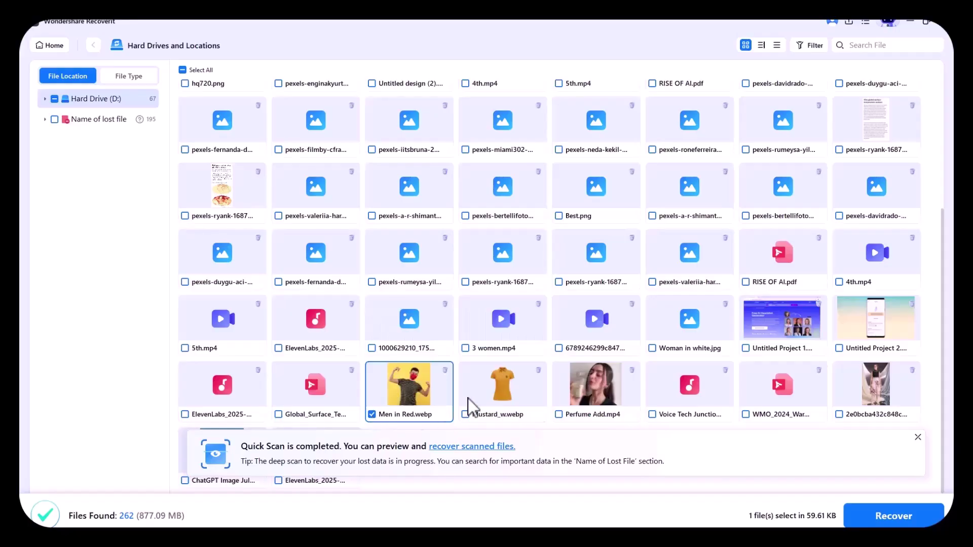
pyautogui.click(560, 415)
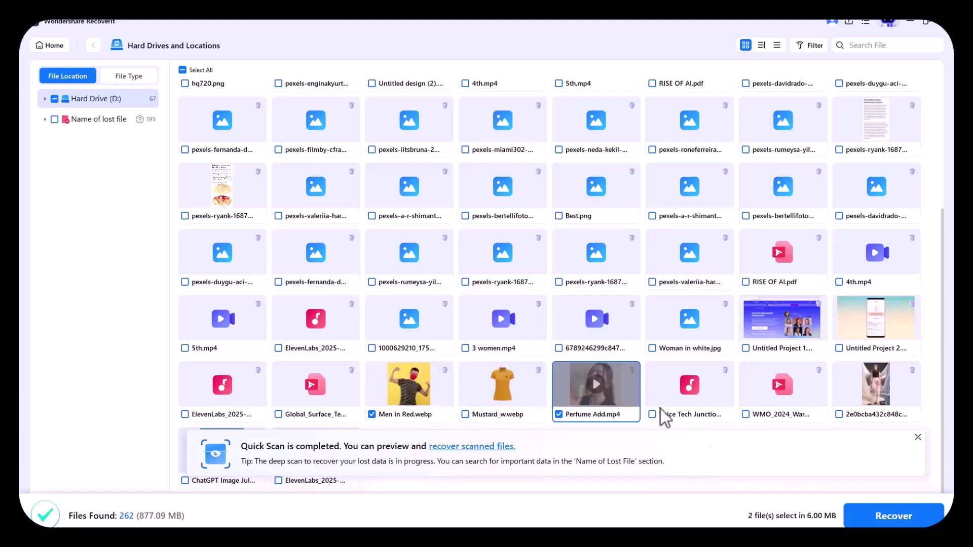
# Step: Recover the two files into a new 'Recoverit' folder on New Volume(F:)
pyautogui.click(884, 520)
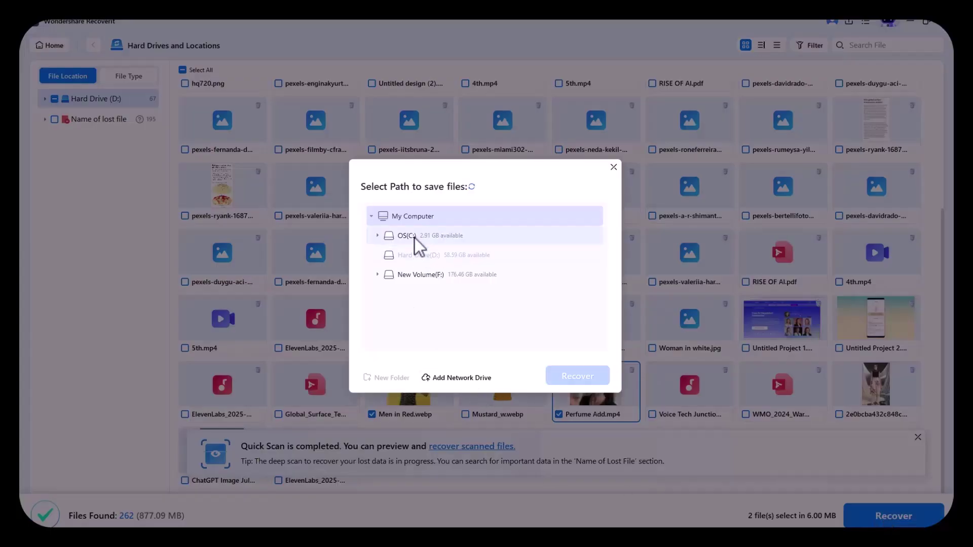
pyautogui.click(401, 274)
pyautogui.click(387, 377)
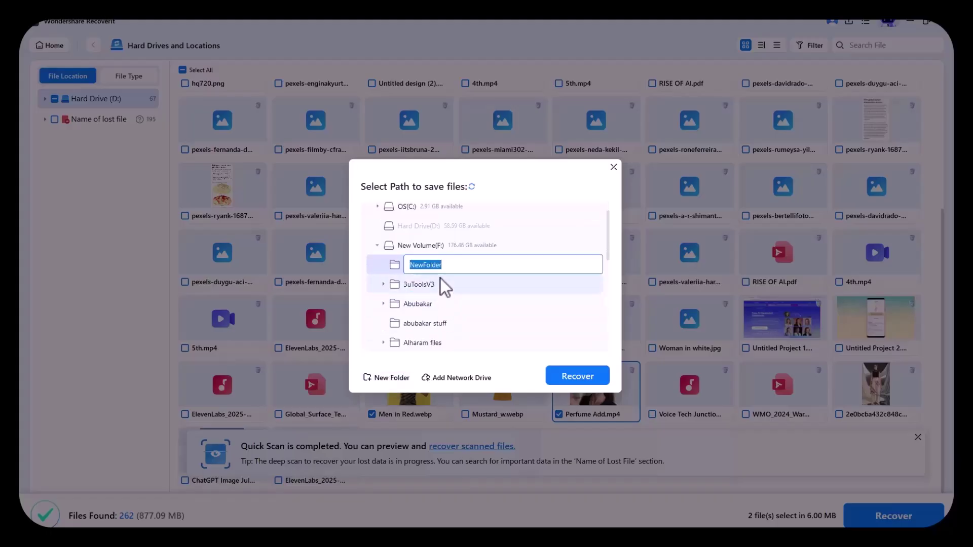
pyautogui.write('Recoverit')
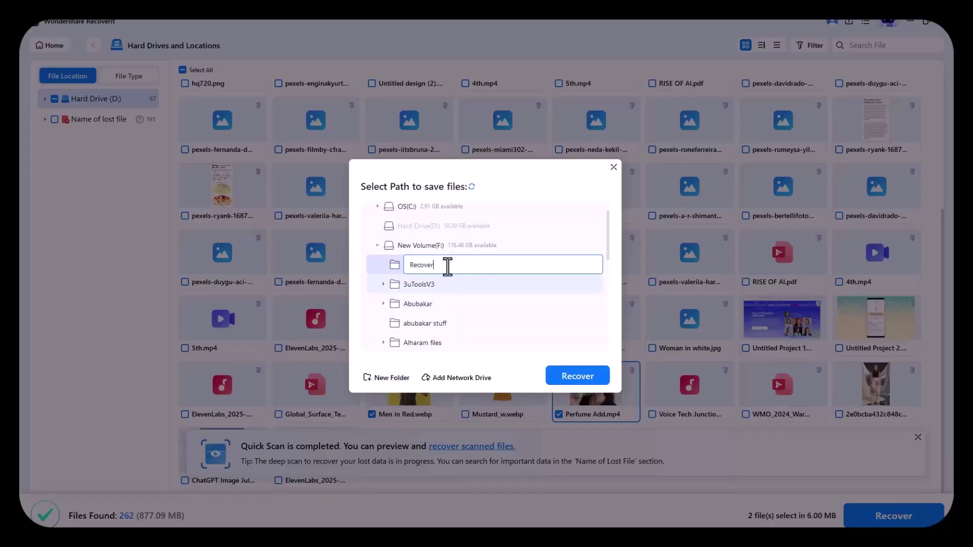
pyautogui.press('Return')
pyautogui.click(579, 378)
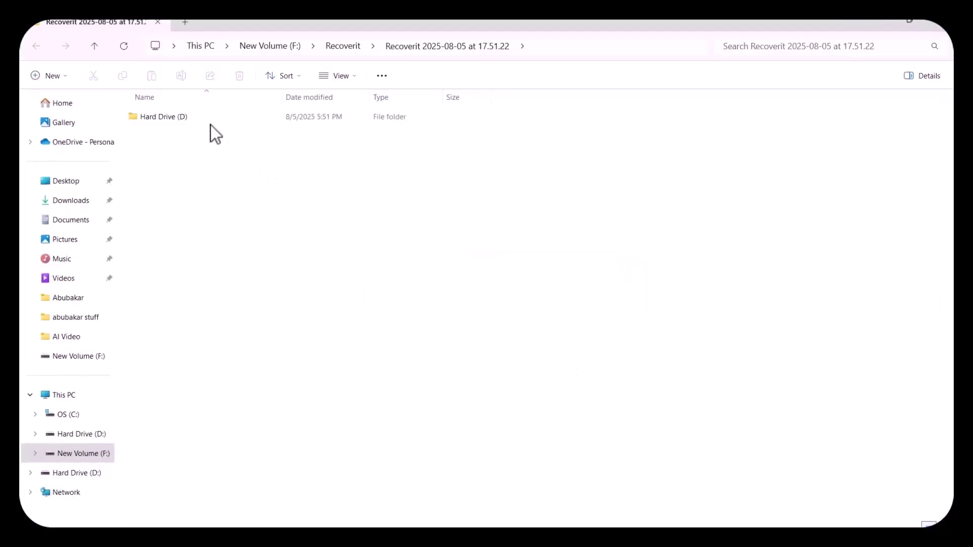
# Step: Open the recovered Hard Drive (D) folder, view Men in Red, and play Perfume Add
pyautogui.doubleClick(217, 117)
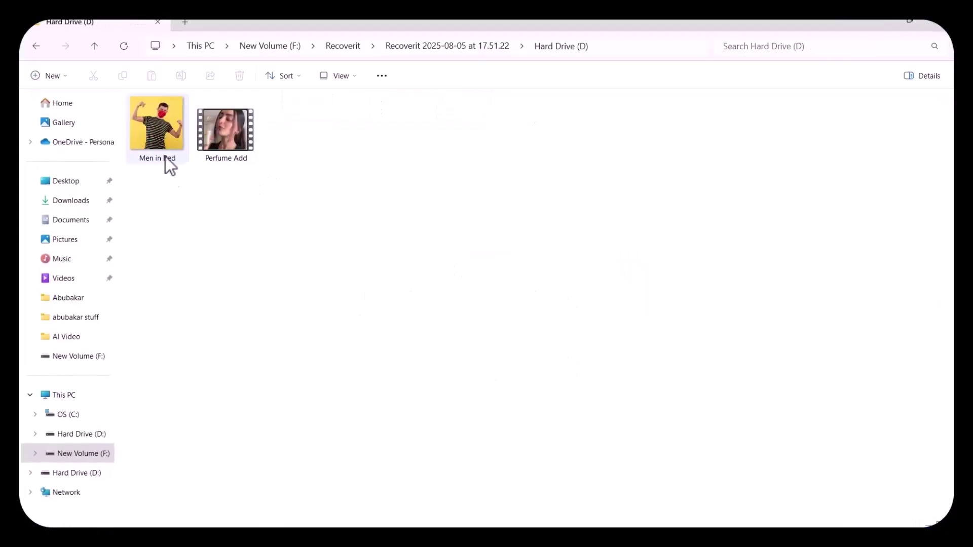
pyautogui.doubleClick(154, 144)
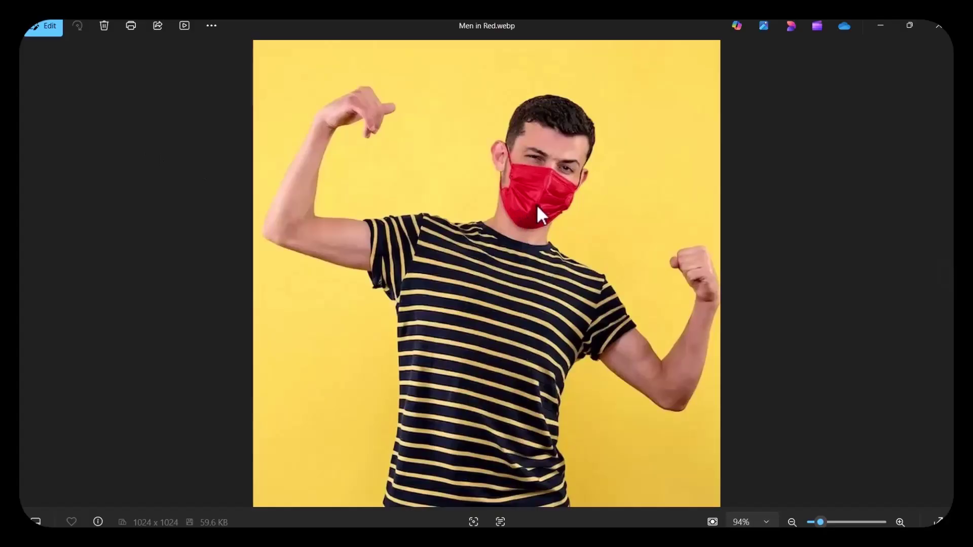
pyautogui.click(939, 25)
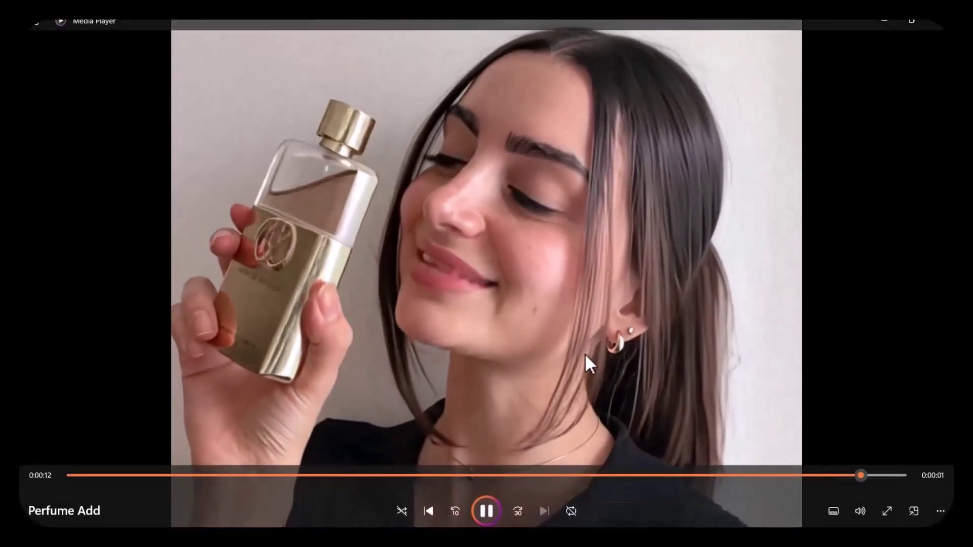
pyautogui.click(885, 23)
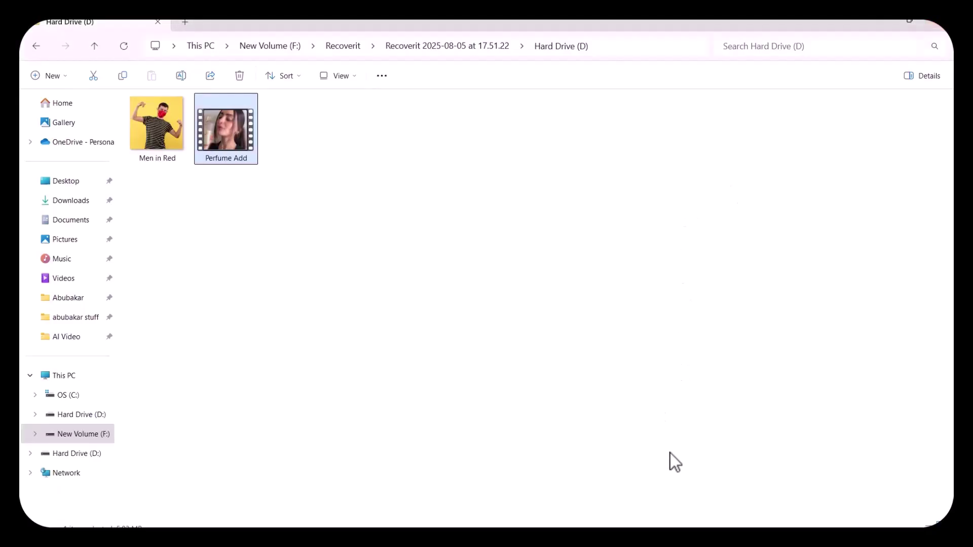